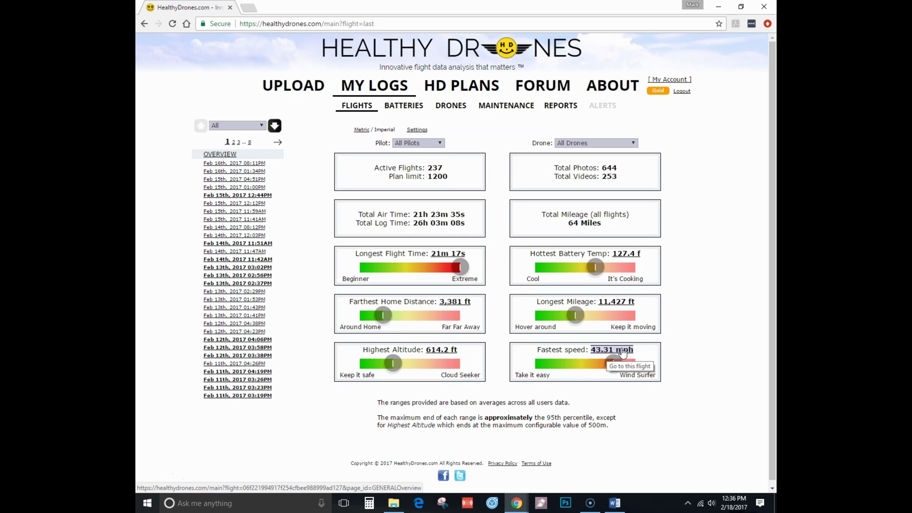
Open the flight that holds the fastest speed record, and return to the flight logs overview.
{"action": "left_click", "coordinate": [623, 352]}
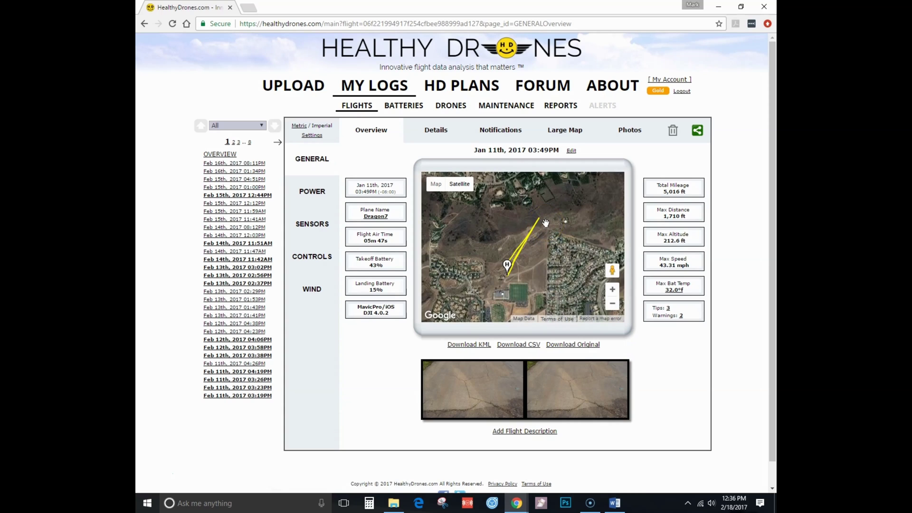
{"action": "left_click", "coordinate": [220, 155]}
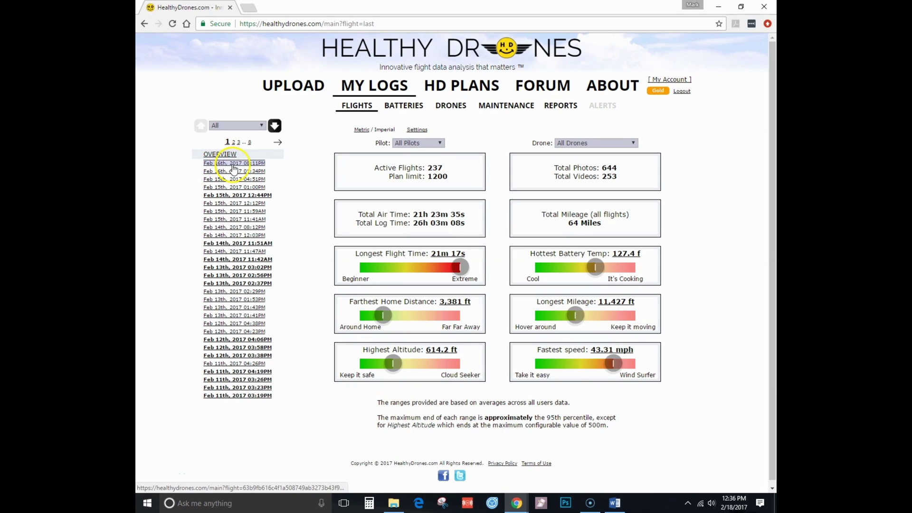
Open the Feb 16th, 2017 08:11PM flight and display its tips and warnings notifications.
{"action": "left_click", "coordinate": [233, 163]}
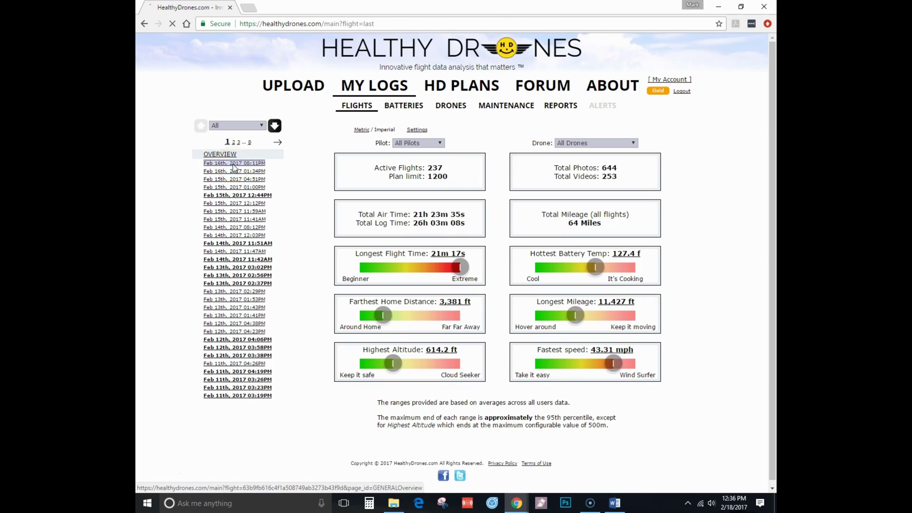
{"action": "mouse_move", "coordinate": [458, 199]}
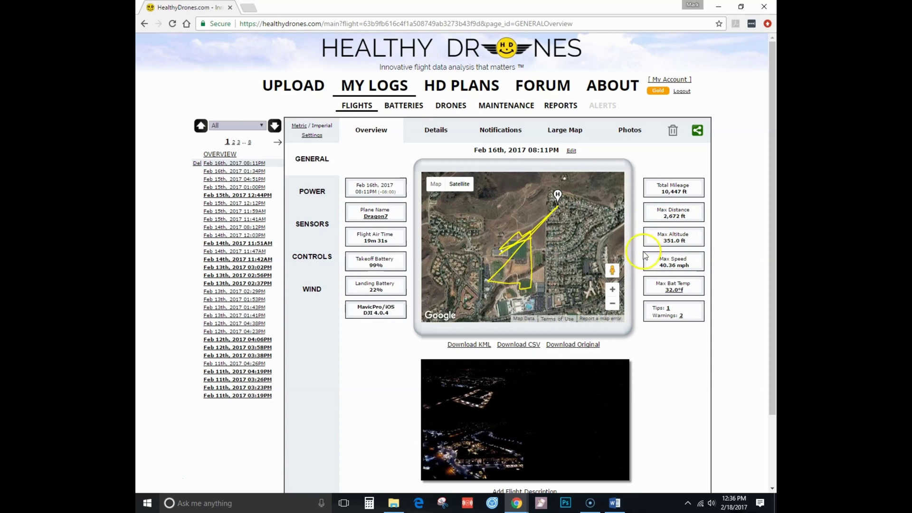
{"action": "left_click", "coordinate": [683, 316]}
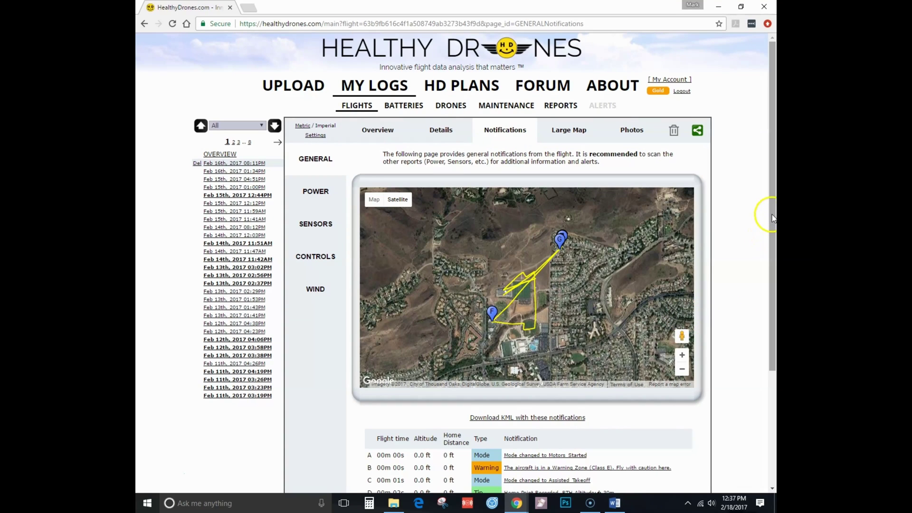
Go through the flight's notification list entry by entry, from Motors Started to Confirm Landing.
{"action": "left_click_drag", "start_coordinate": [771, 219], "coordinate": [769, 286]}
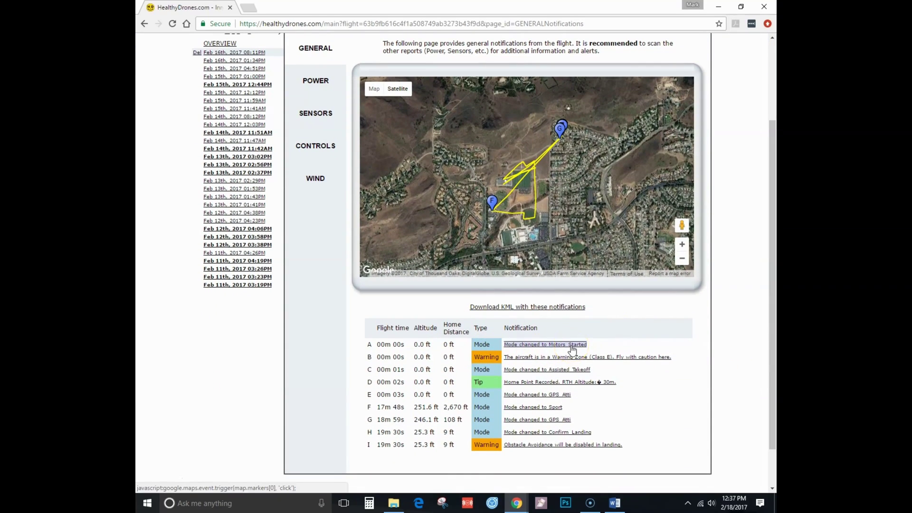
{"action": "left_click", "coordinate": [605, 346]}
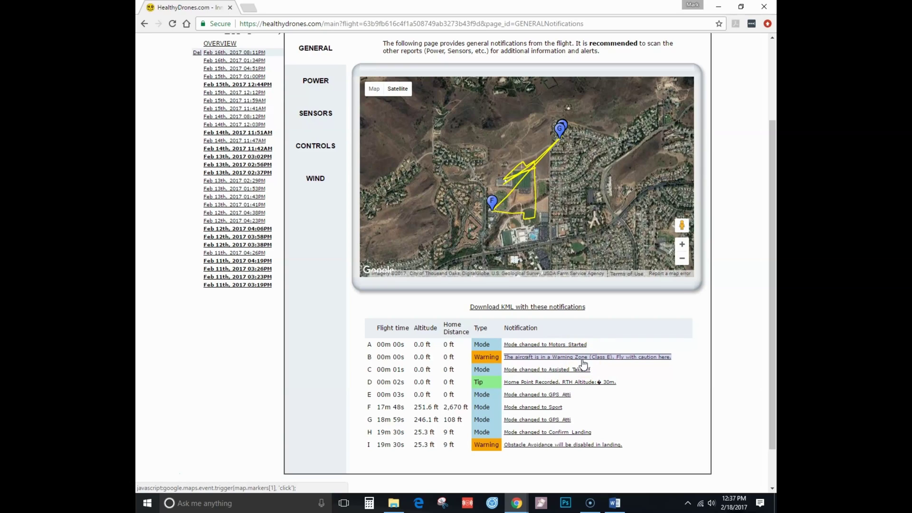
{"action": "left_click", "coordinate": [564, 373]}
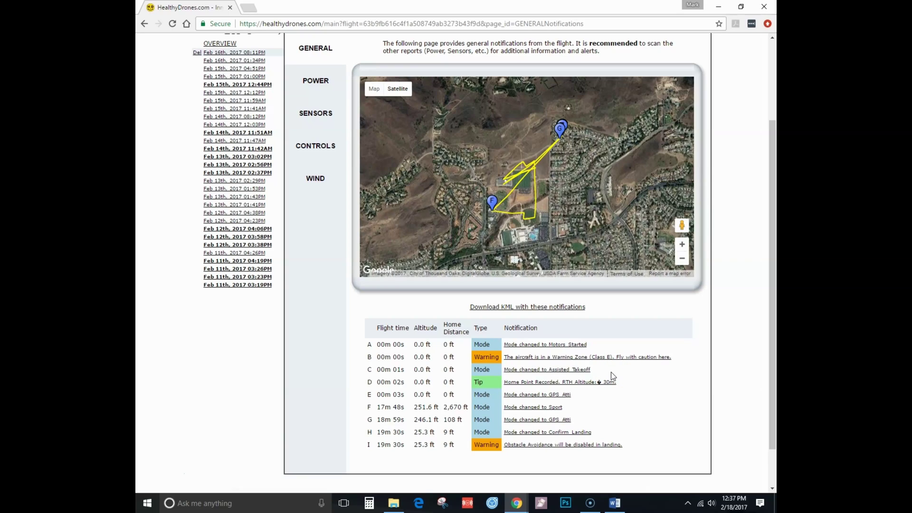
{"action": "left_click", "coordinate": [587, 388]}
{"action": "left_click", "coordinate": [541, 395]}
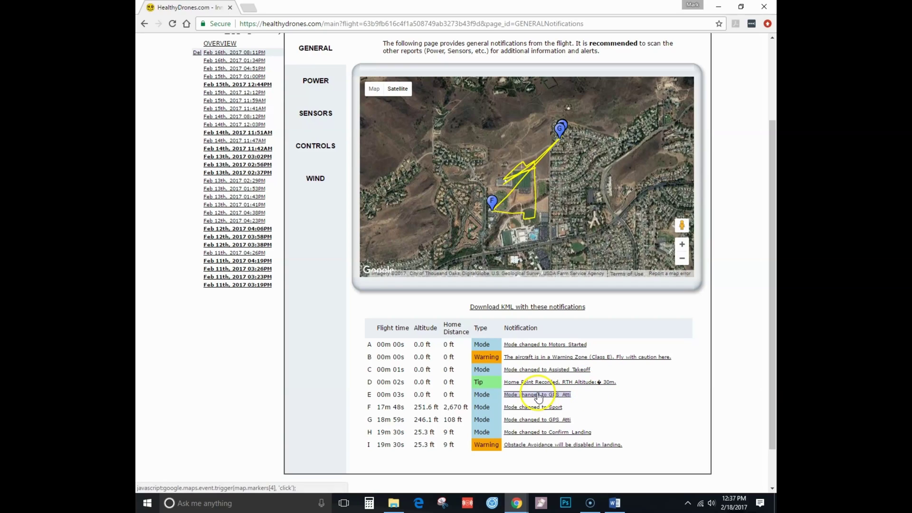
{"action": "left_click", "coordinate": [536, 412]}
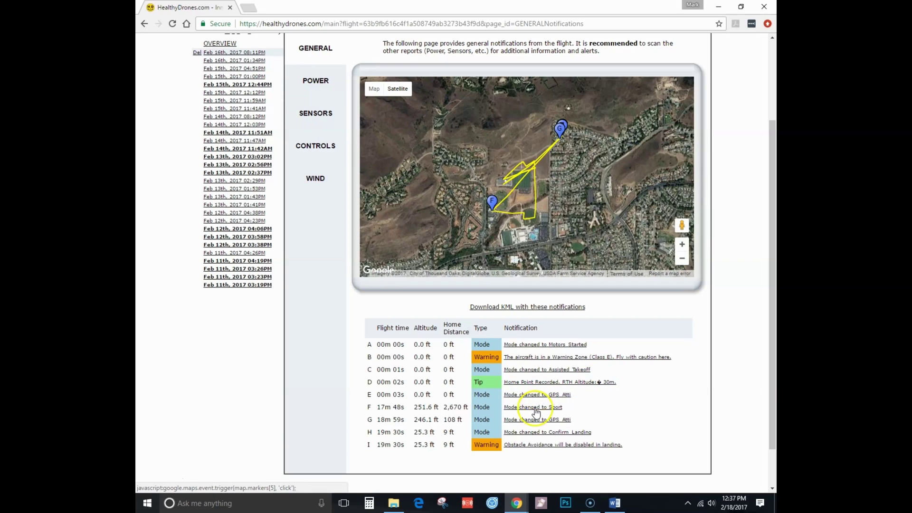
{"action": "left_click", "coordinate": [540, 421]}
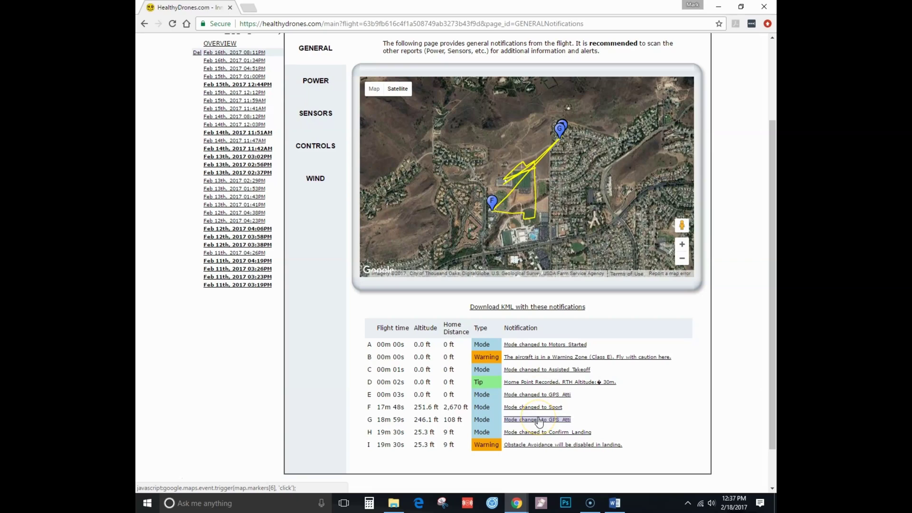
{"action": "left_click", "coordinate": [543, 433]}
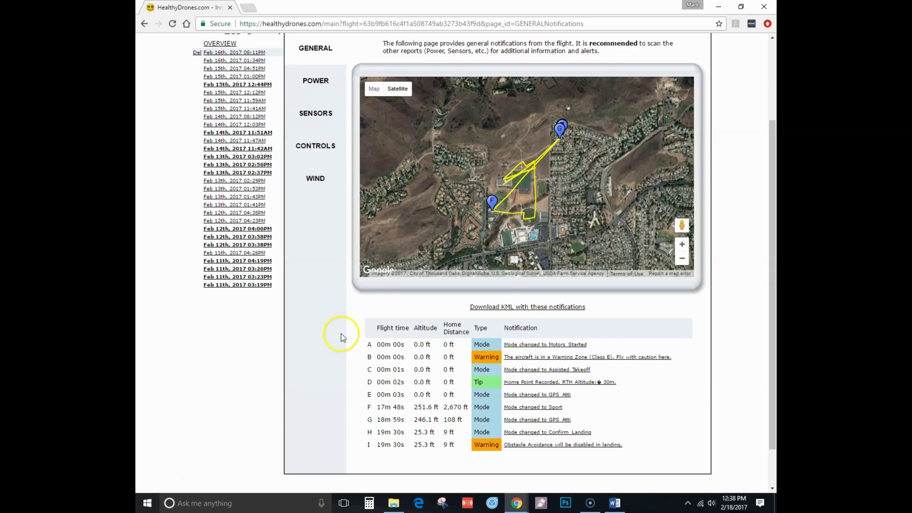
Reopen the Feb 16th, 2017 08:11PM flight from the logs overview and view its power efficiency report.
{"action": "scroll", "coordinate": [342, 300], "scroll_direction": "up", "scroll_amount": 2}
{"action": "left_click", "coordinate": [226, 146]}
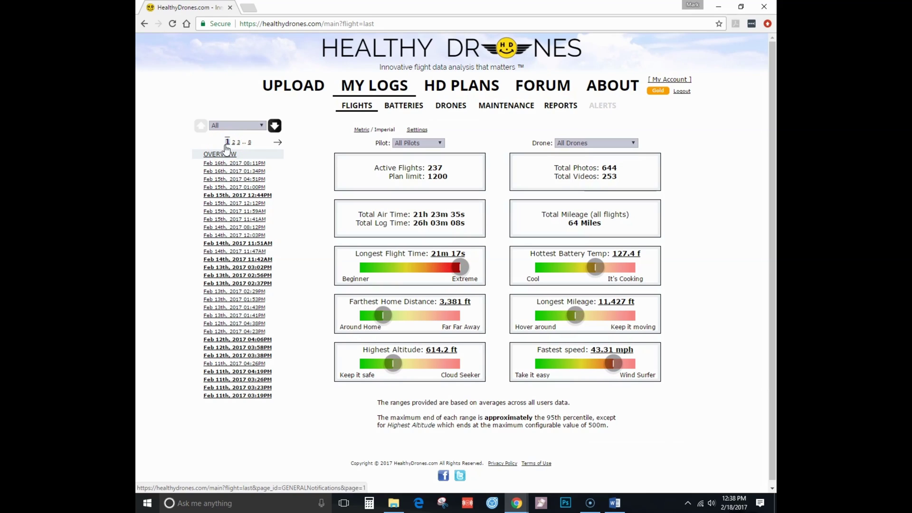
{"action": "left_click", "coordinate": [225, 163]}
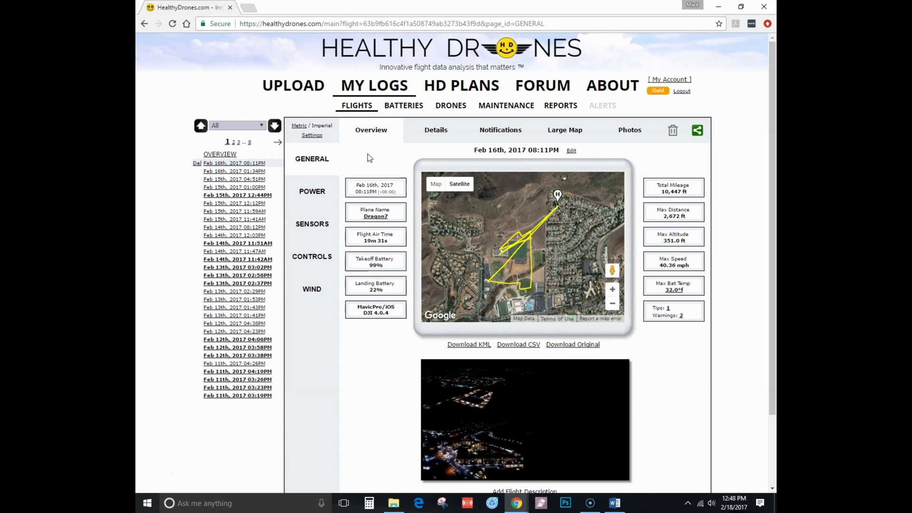
{"action": "left_click", "coordinate": [312, 193]}
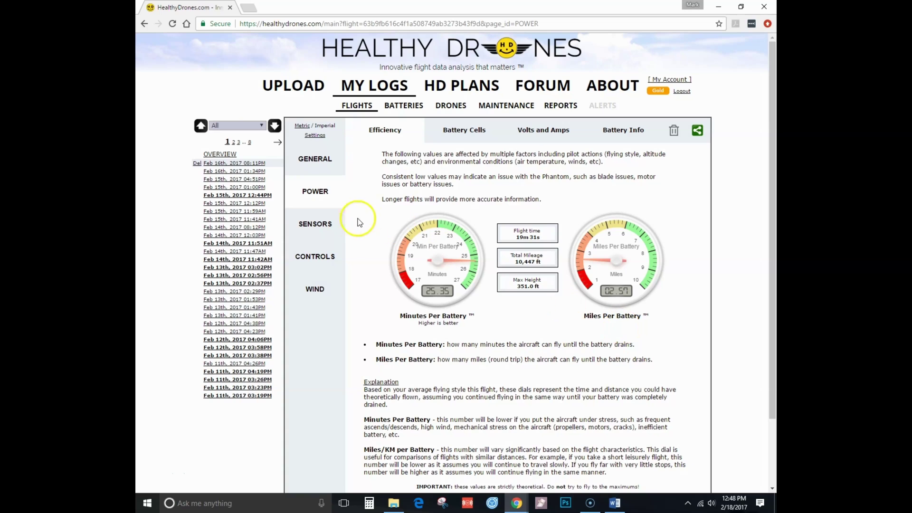
Examine the flight's signal strength map and minor signal errors table, and view its rudder response report.
{"action": "left_click", "coordinate": [316, 225]}
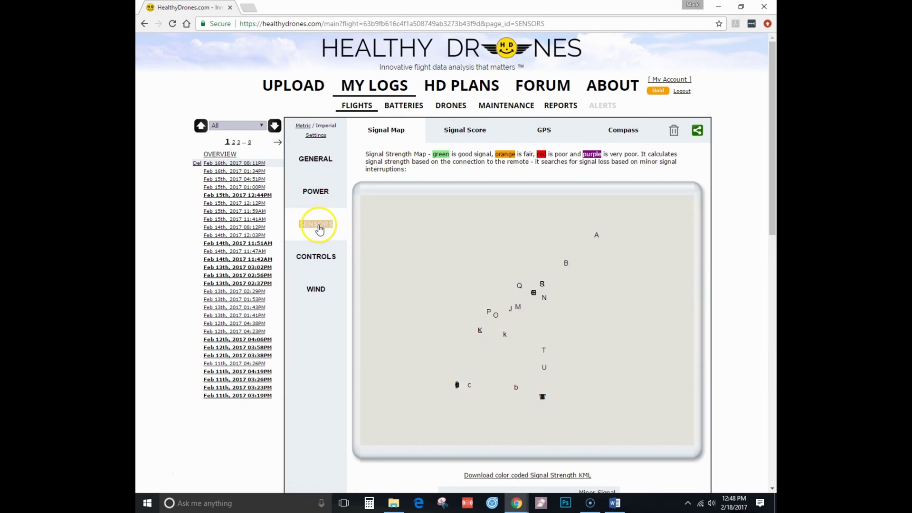
{"action": "left_click_drag", "start_coordinate": [773, 172], "coordinate": [776, 196]}
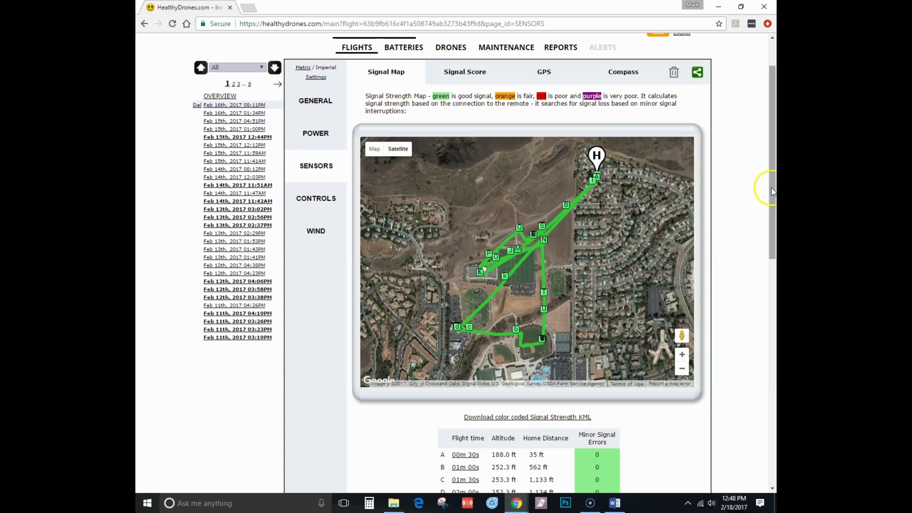
{"action": "left_click_drag", "start_coordinate": [772, 190], "coordinate": [772, 303]}
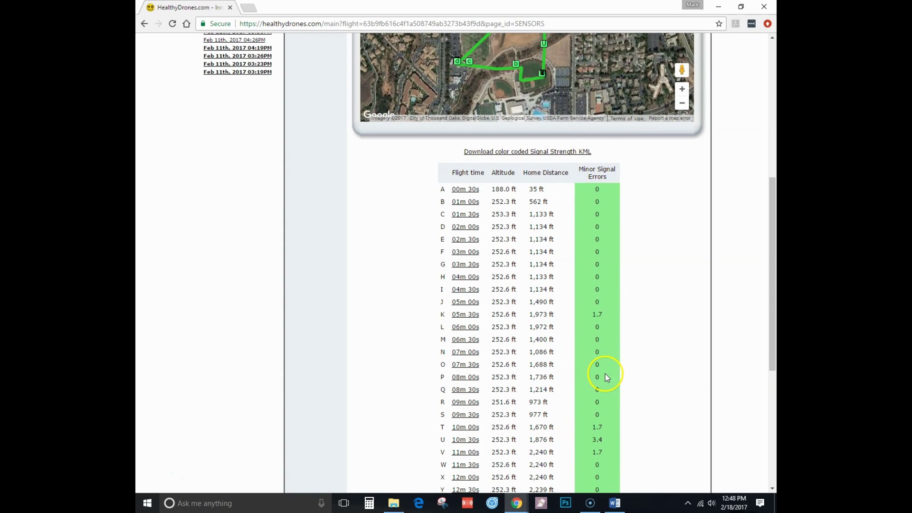
{"action": "left_click_drag", "start_coordinate": [772, 285], "coordinate": [773, 132]}
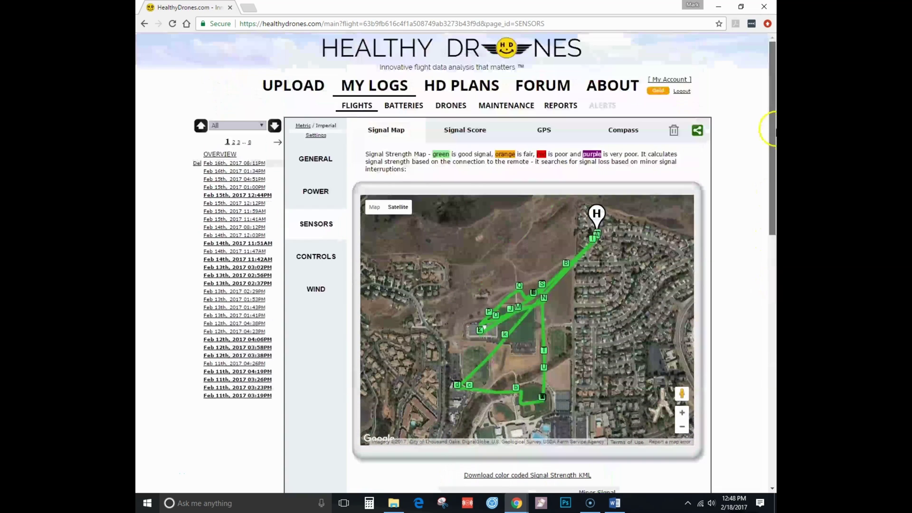
{"action": "left_click", "coordinate": [324, 259]}
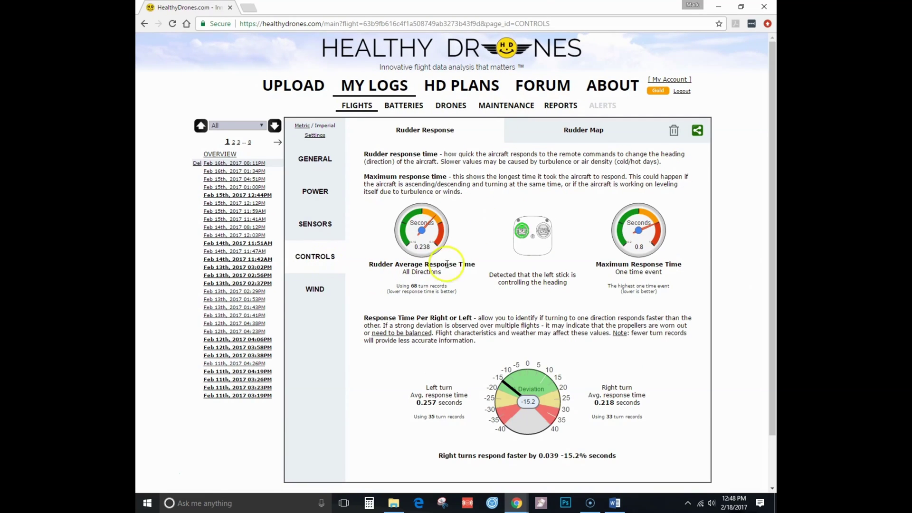
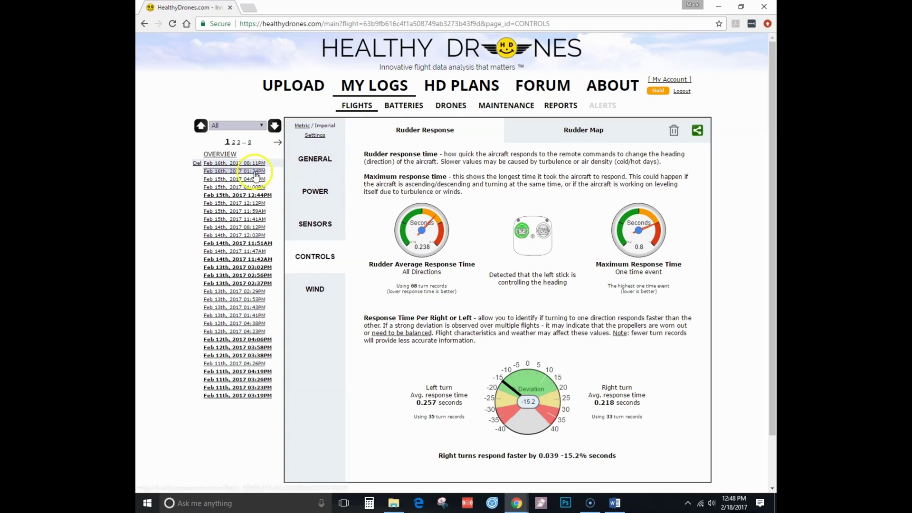
Open the general overview of the Feb 15th, 2017 01:00PM flight.
{"action": "left_click", "coordinate": [219, 188]}
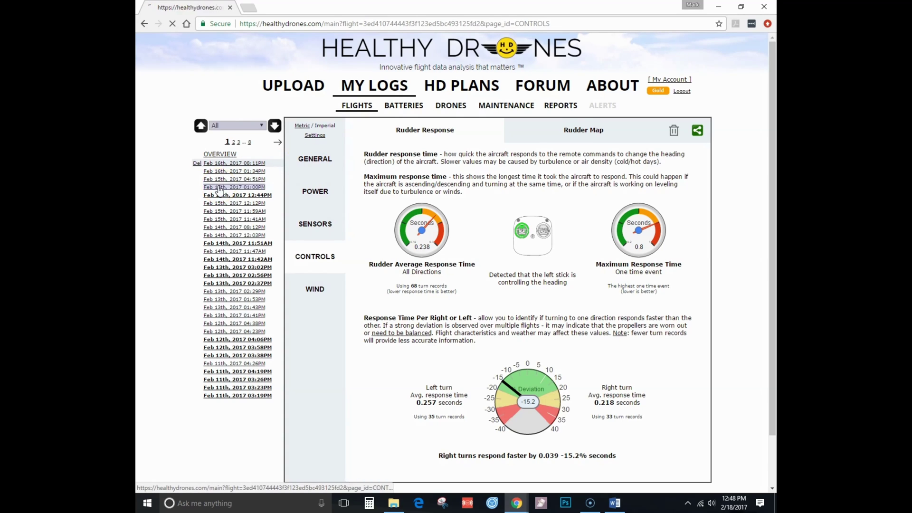
{"action": "left_click", "coordinate": [320, 161]}
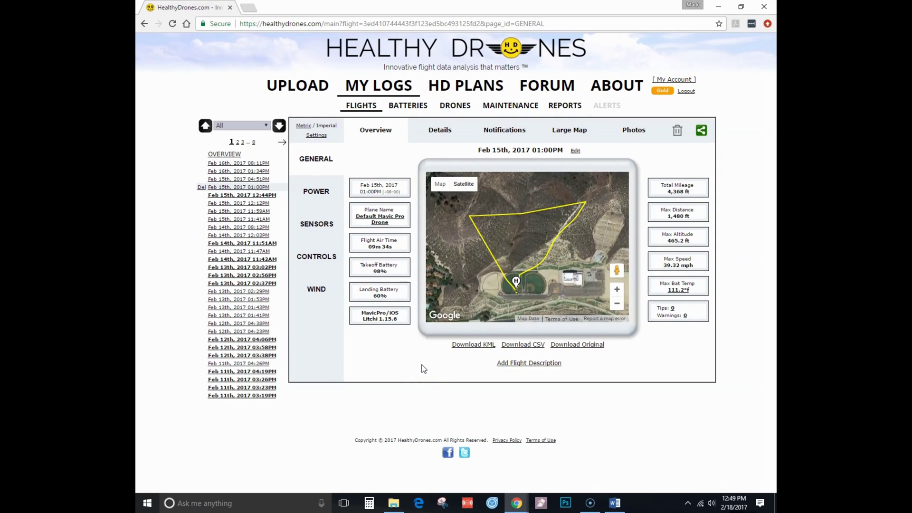
Download the flight's KML file and open it in Google Earth.
{"action": "left_click", "coordinate": [484, 346]}
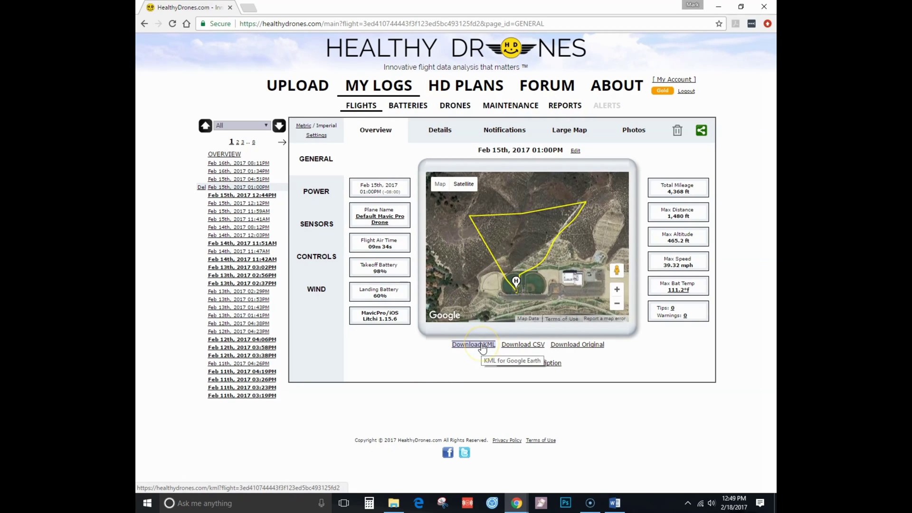
{"action": "left_click", "coordinate": [482, 348]}
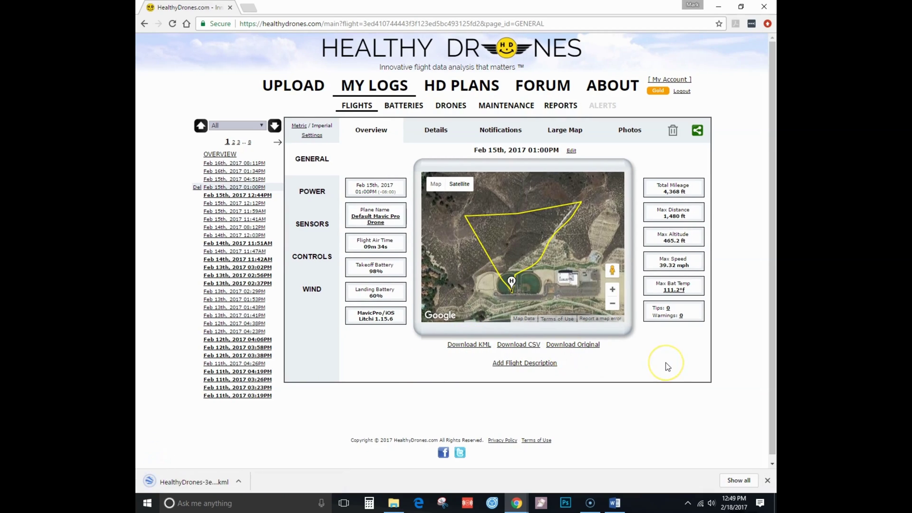
{"action": "left_click", "coordinate": [212, 485]}
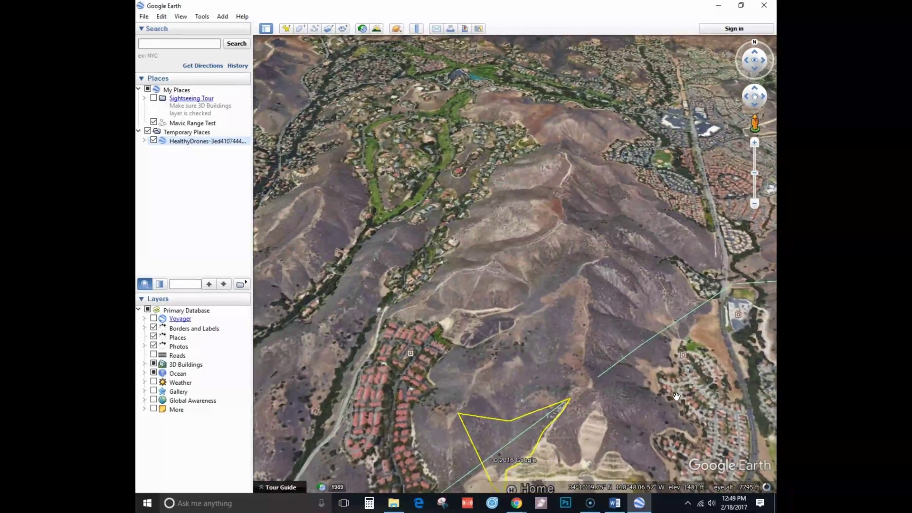
Get a close, tilted 3D view of the imported flight path around its Home point.
{"action": "left_click", "coordinate": [639, 385]}
{"action": "left_click", "coordinate": [547, 430]}
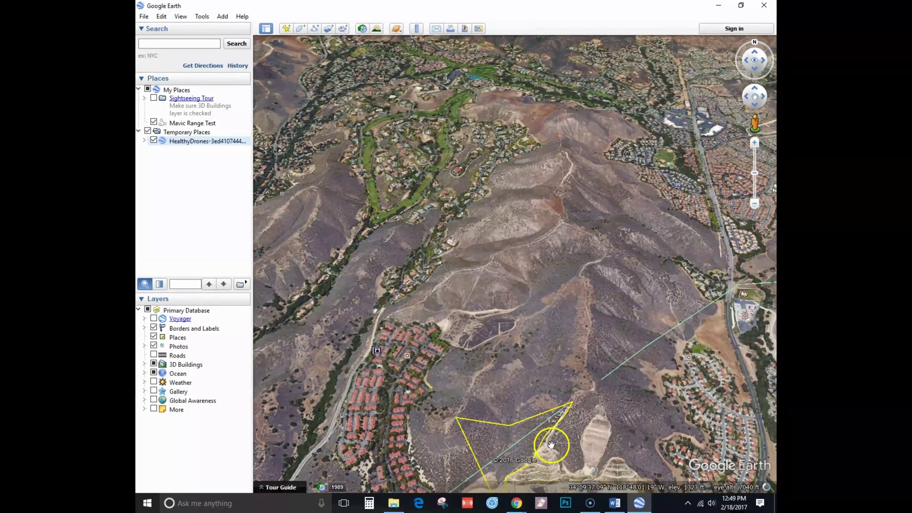
{"action": "left_click_drag", "start_coordinate": [552, 445], "coordinate": [542, 276]}
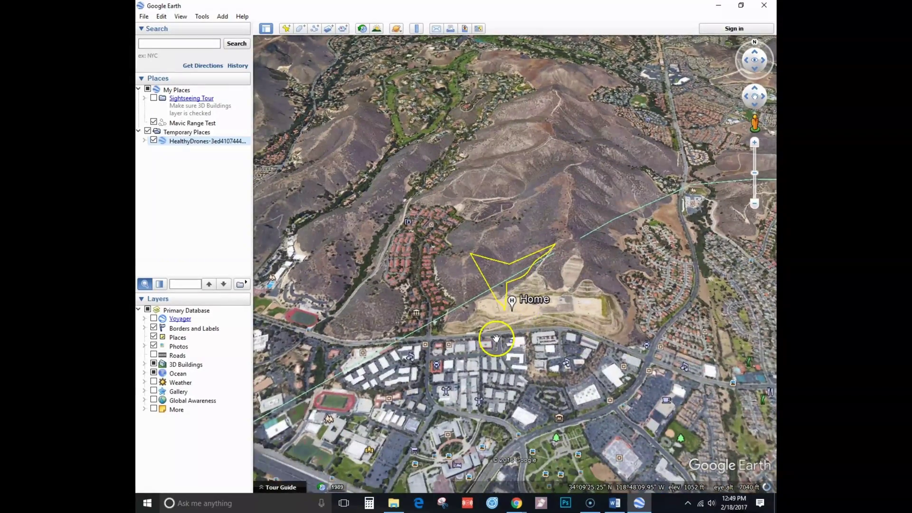
{"action": "double_click", "coordinate": [513, 308]}
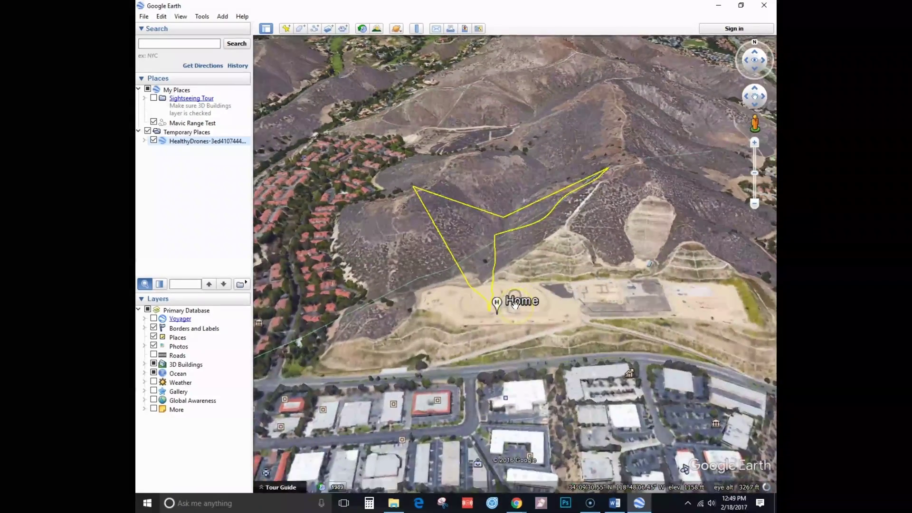
{"action": "left_click", "coordinate": [553, 261]}
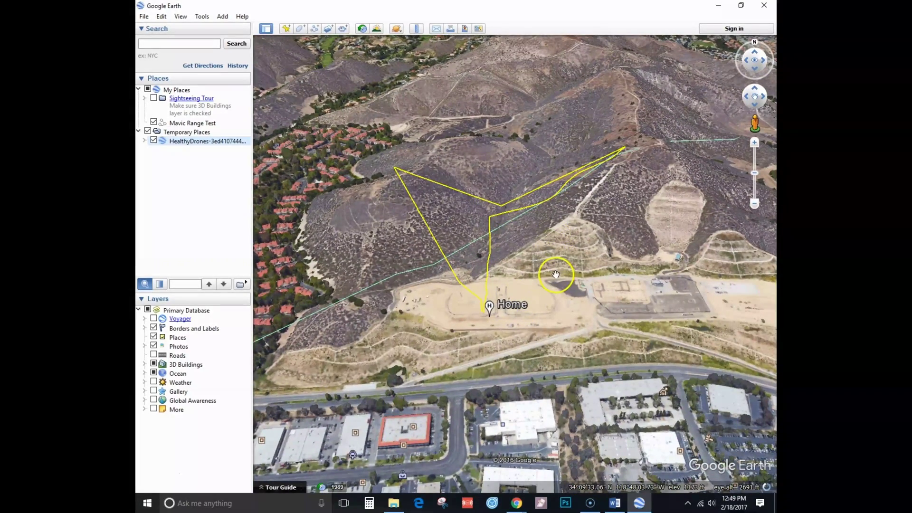
{"action": "mouse_move", "coordinate": [556, 265]}
{"action": "left_mouse_down"}
{"action": "mouse_move", "coordinate": [543, 225]}
{"action": "mouse_move", "coordinate": [643, 261]}
{"action": "mouse_move", "coordinate": [658, 375]}
{"action": "mouse_move", "coordinate": [509, 376]}
{"action": "mouse_move", "coordinate": [583, 415]}
{"action": "mouse_move", "coordinate": [571, 344]}
{"action": "mouse_move", "coordinate": [496, 321]}
{"action": "left_mouse_up"}
{"action": "left_click", "coordinate": [496, 322]}
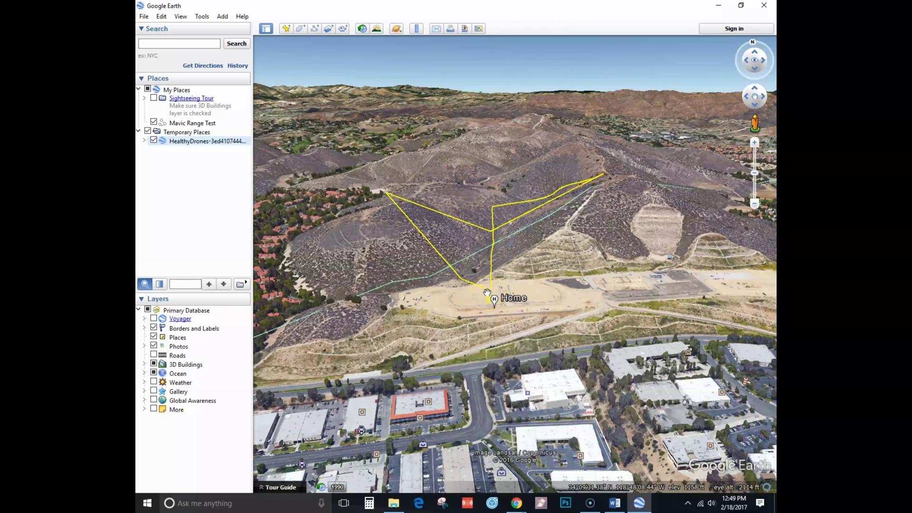
Trace the legs of the yellow flight path from Home over the hills, including from a near-horizontal angle.
{"action": "left_click", "coordinate": [464, 281]}
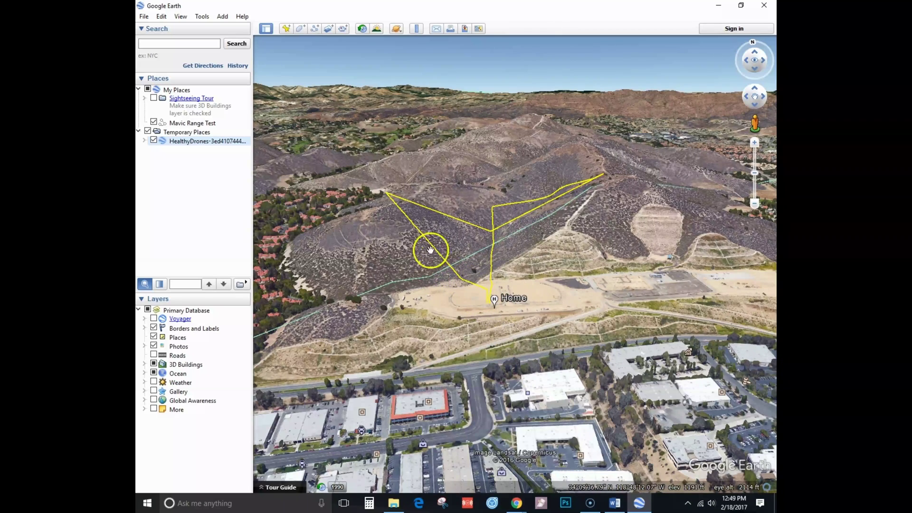
{"action": "left_click", "coordinate": [395, 198]}
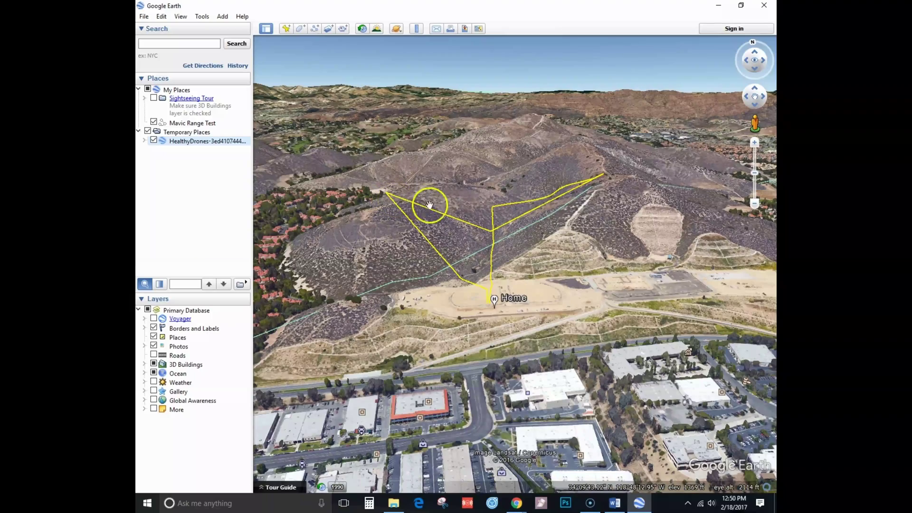
{"action": "left_click_drag", "start_coordinate": [576, 308], "coordinate": [579, 365]}
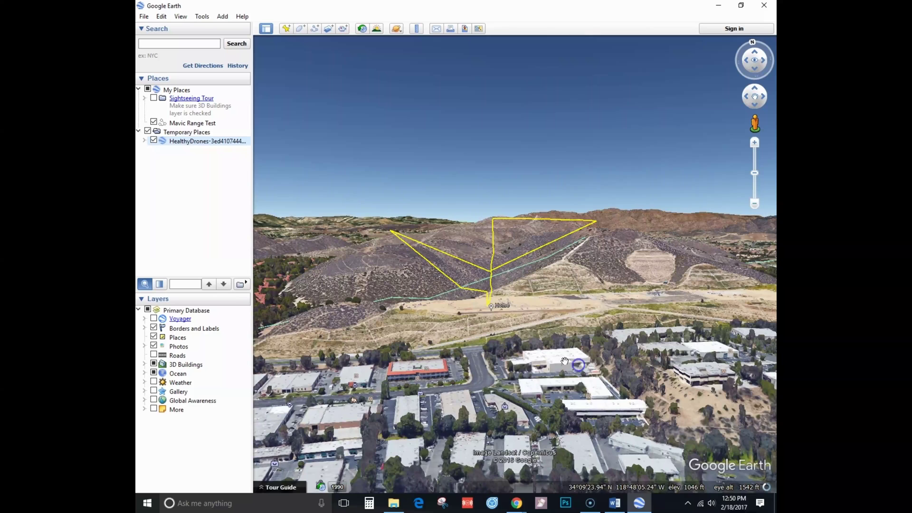
{"action": "left_click", "coordinate": [492, 271]}
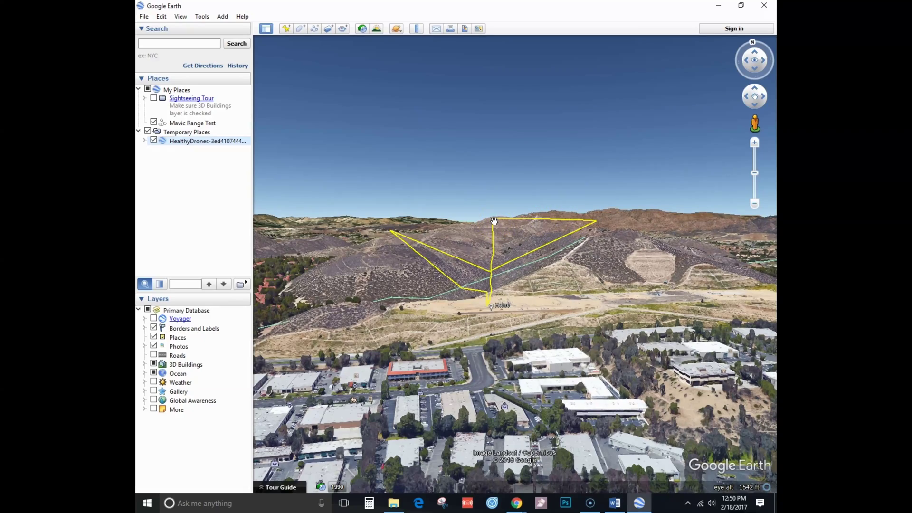
{"action": "mouse_move", "coordinate": [515, 367]}
{"action": "left_mouse_down"}
{"action": "mouse_move", "coordinate": [531, 142]}
{"action": "mouse_move", "coordinate": [554, 394]}
{"action": "mouse_move", "coordinate": [552, 381]}
{"action": "mouse_move", "coordinate": [548, 337]}
{"action": "mouse_move", "coordinate": [583, 426]}
{"action": "mouse_move", "coordinate": [534, 418]}
{"action": "mouse_move", "coordinate": [525, 379]}
{"action": "mouse_move", "coordinate": [531, 421]}
{"action": "mouse_move", "coordinate": [555, 464]}
{"action": "left_mouse_up"}
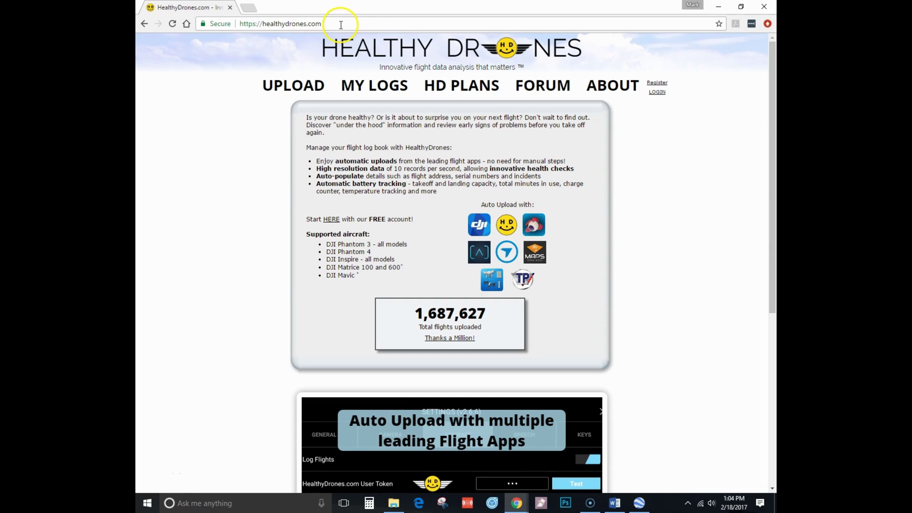
Switch to the HealthyDrones website in Chrome, open the new-account registration form and go through its name and password fields.
{"action": "left_click", "coordinate": [246, 25]}
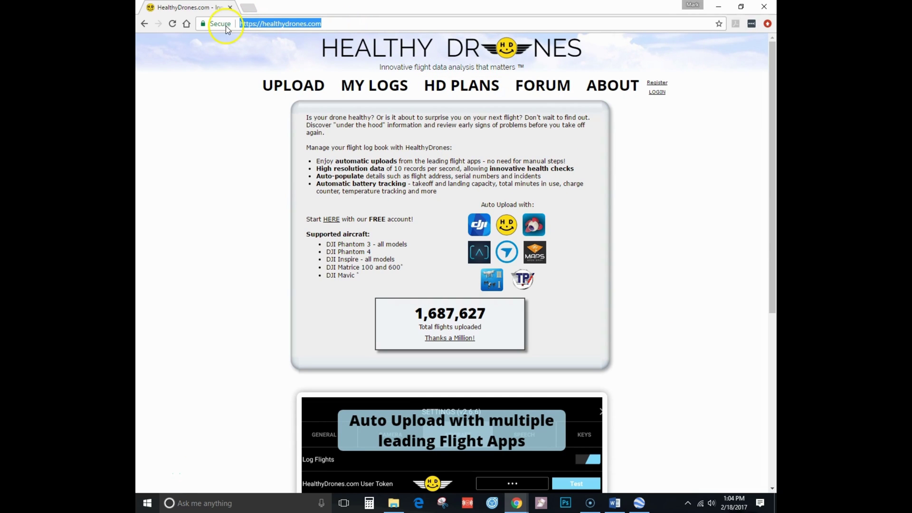
{"action": "left_click", "coordinate": [657, 83]}
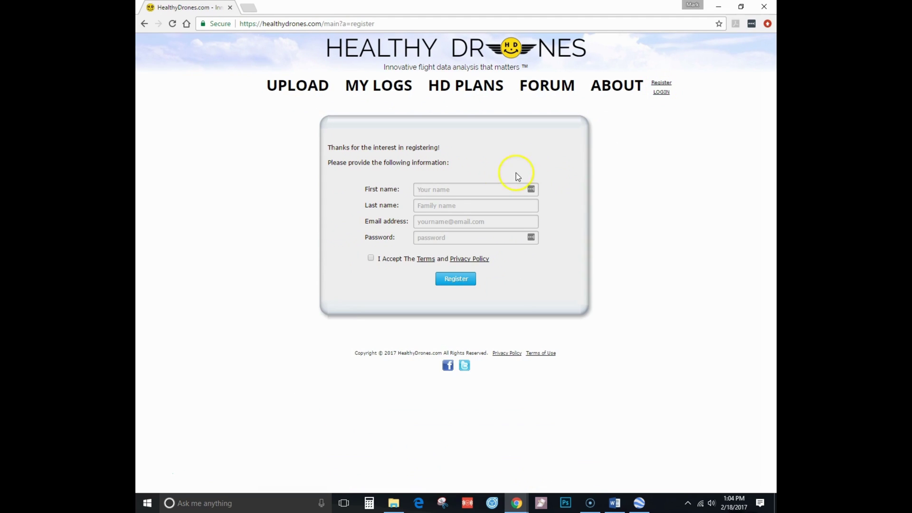
{"action": "left_click", "coordinate": [434, 189]}
{"action": "left_click", "coordinate": [438, 208]}
{"action": "left_click", "coordinate": [438, 238]}
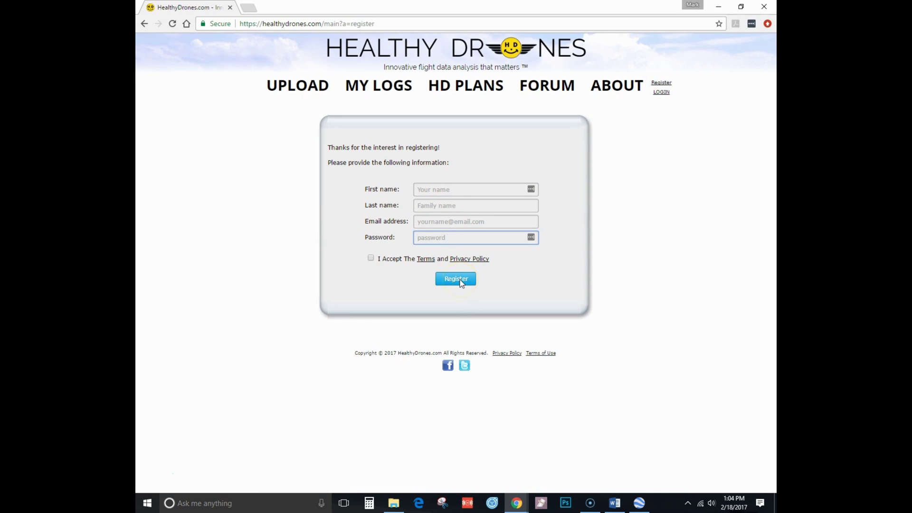
Log in to the existing HealthyDrones account with the saved email address and the account password.
{"action": "left_click", "coordinate": [660, 92]}
{"action": "left_click", "coordinate": [455, 189]}
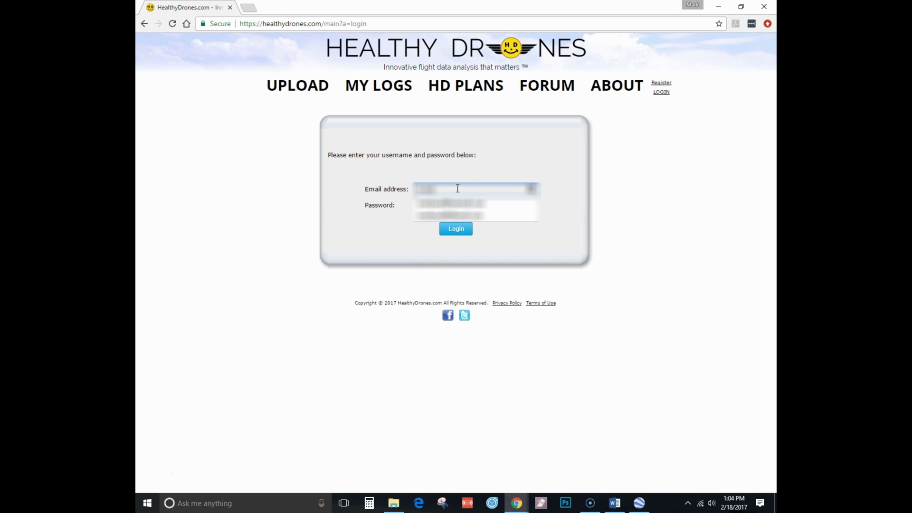
{"action": "key", "text": "Down"}
{"action": "key", "text": "Return"}
{"action": "type", "text": "*******"}
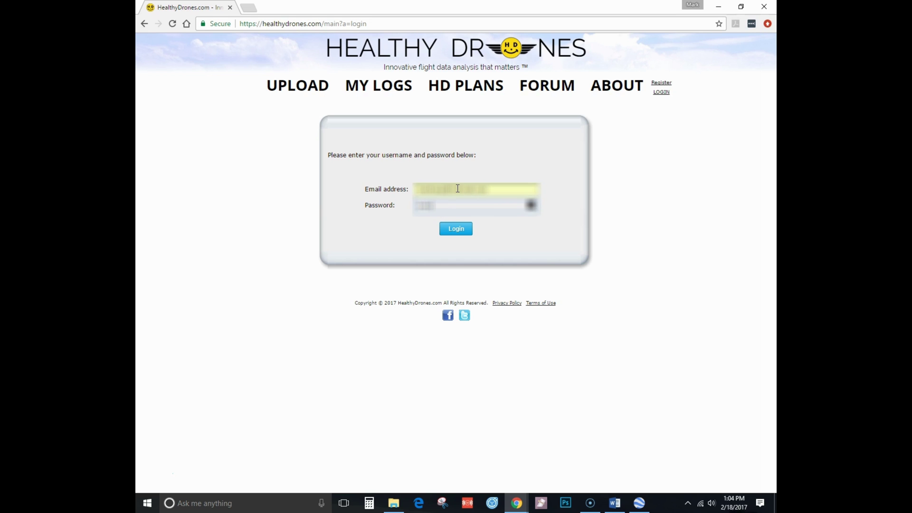
{"action": "key", "text": "Return"}
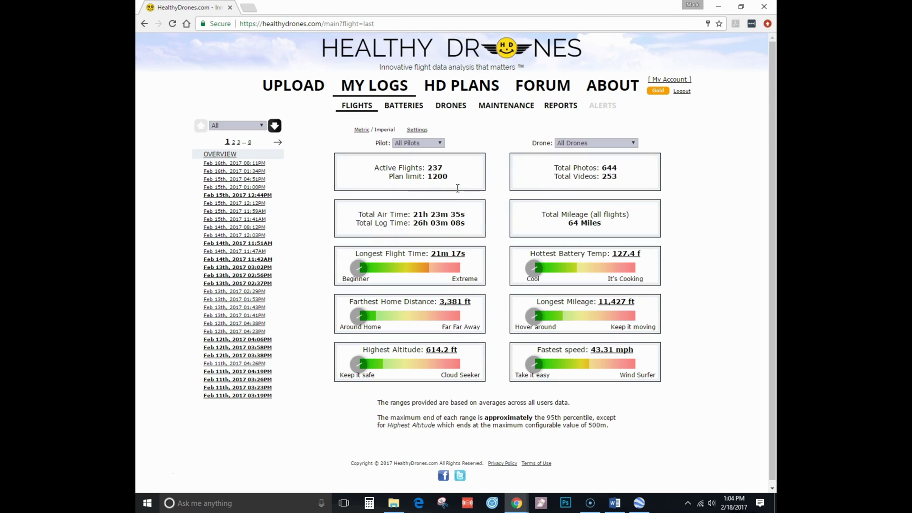
Open the account settings at the Auto Upload Token section and locate the user token.
{"action": "left_click", "coordinate": [681, 80]}
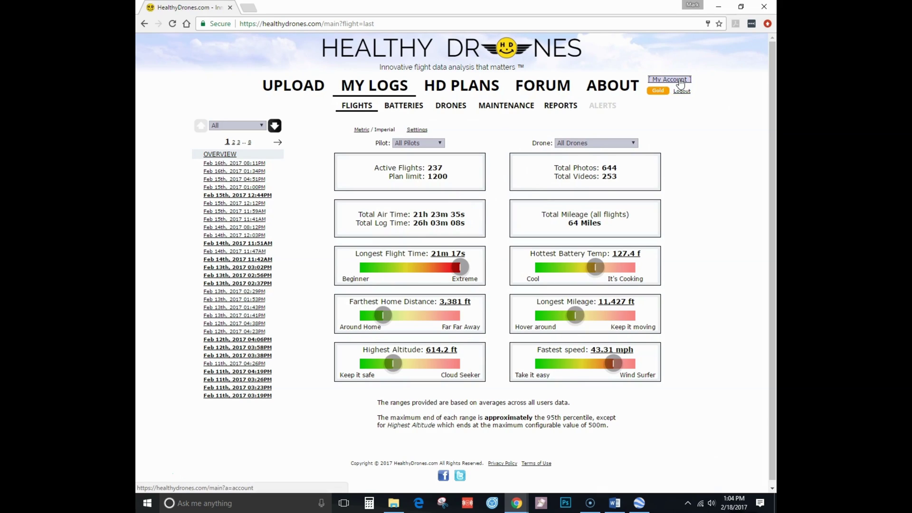
{"action": "left_click", "coordinate": [523, 465]}
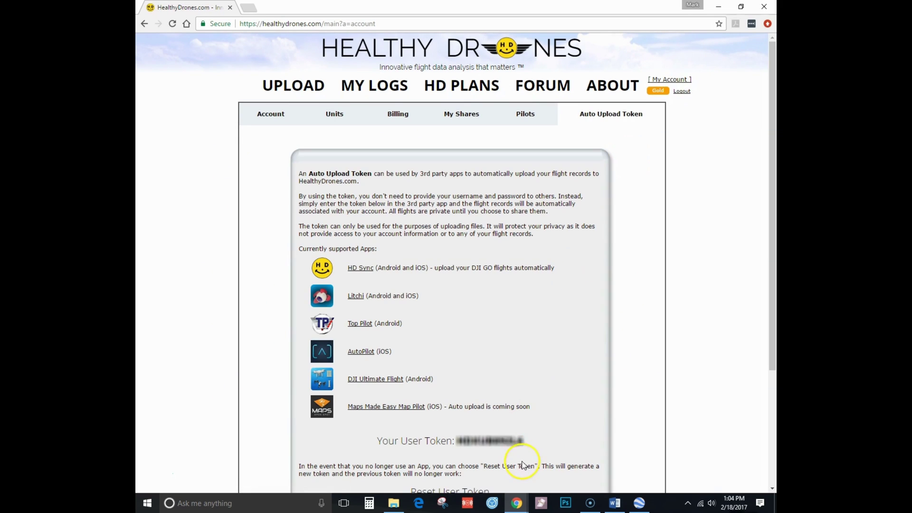